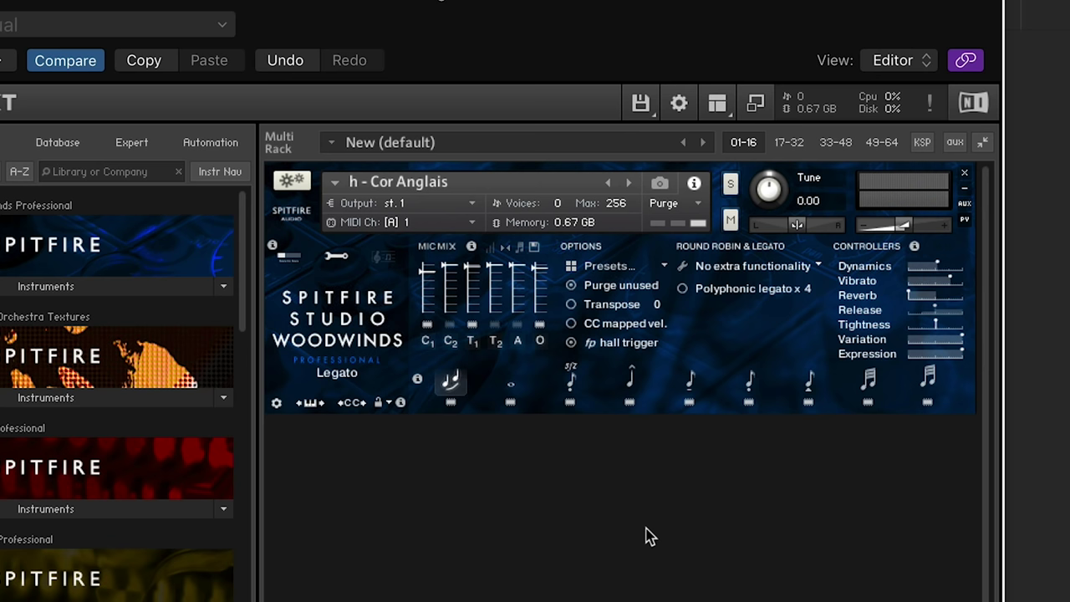
right_click(925, 266)
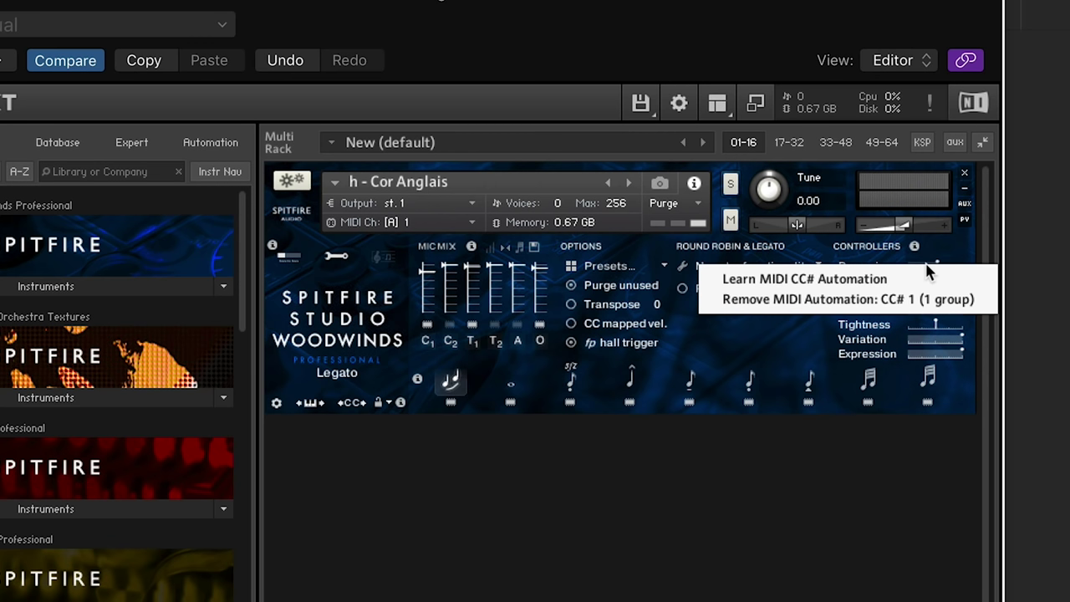
click(889, 485)
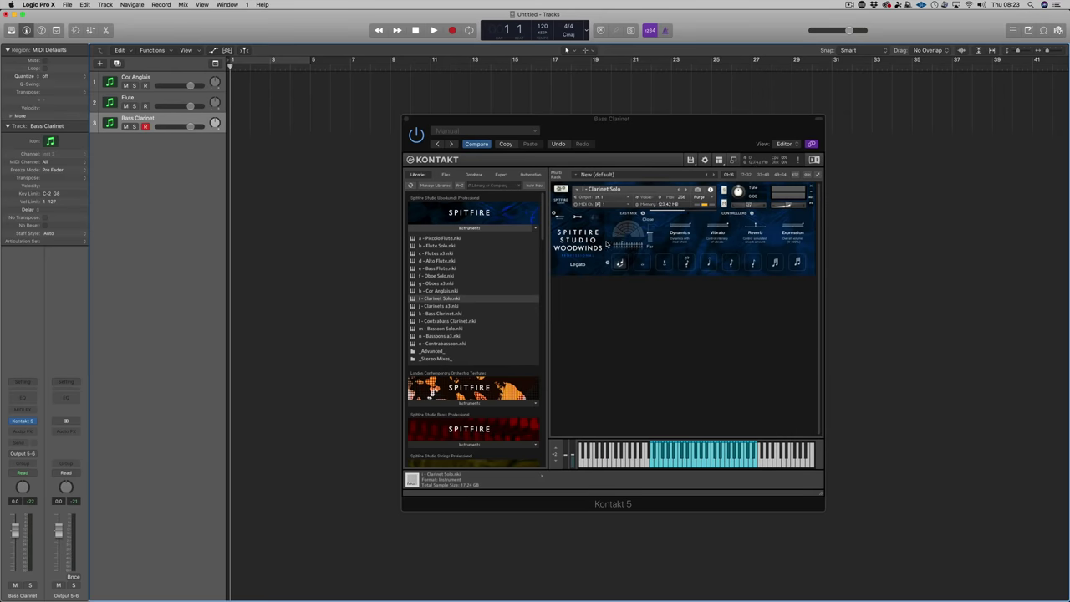
Switch the Clarinet Solo's Kontakt window from Easy Mix to the Mic Mix page
click(595, 231)
click(579, 219)
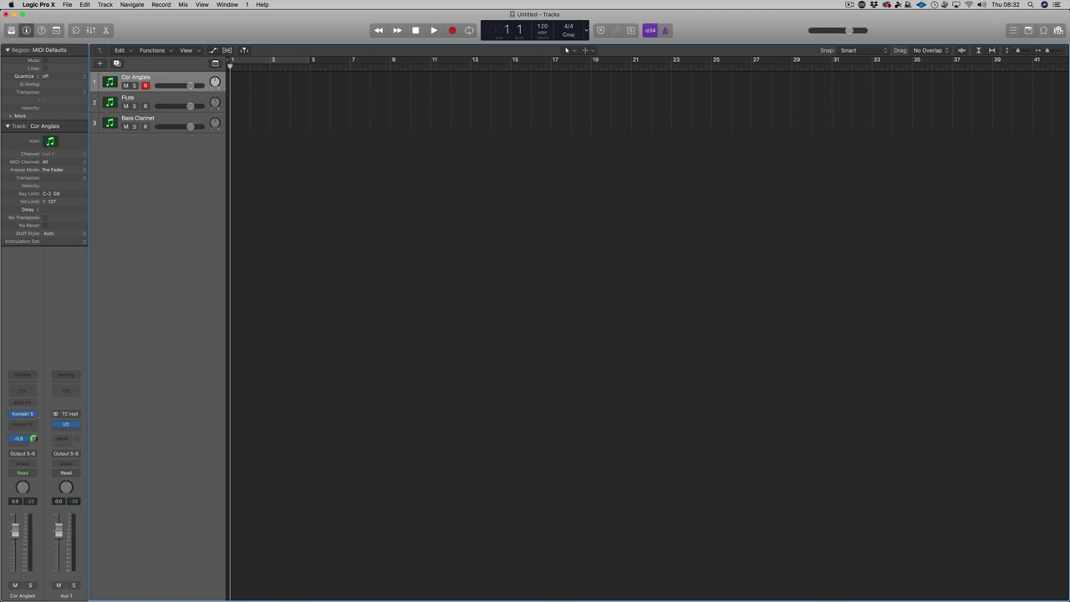
Lower the Cor Anglais channel fader from -0.9 dB to -3.7 dB
drag(14, 531, 14, 539)
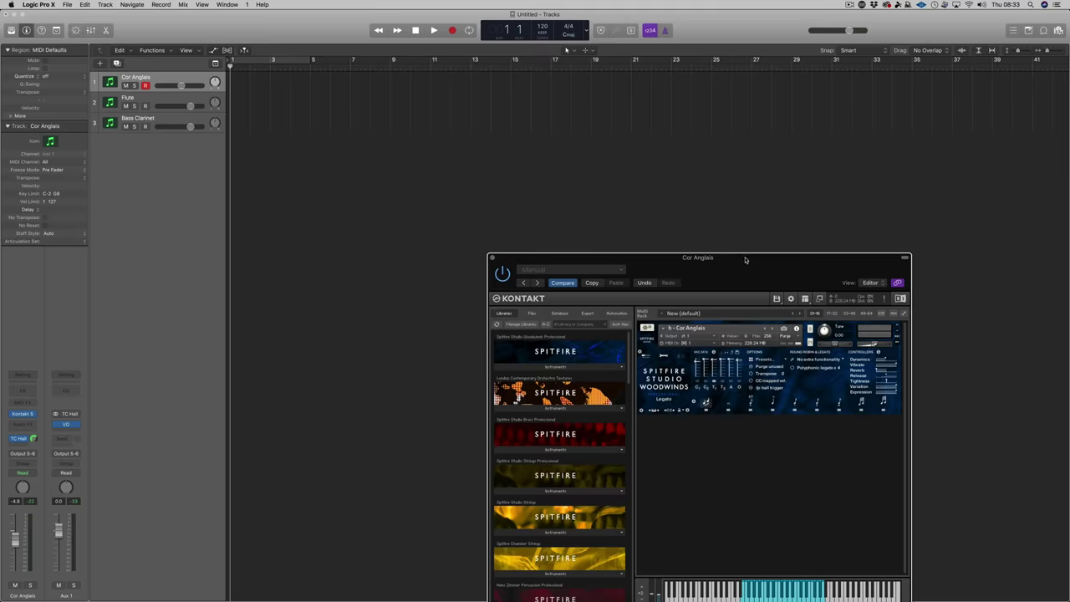
Move the Cor Anglais Kontakt 5 legato window up and left toward the screen centre
drag(744, 258, 720, 178)
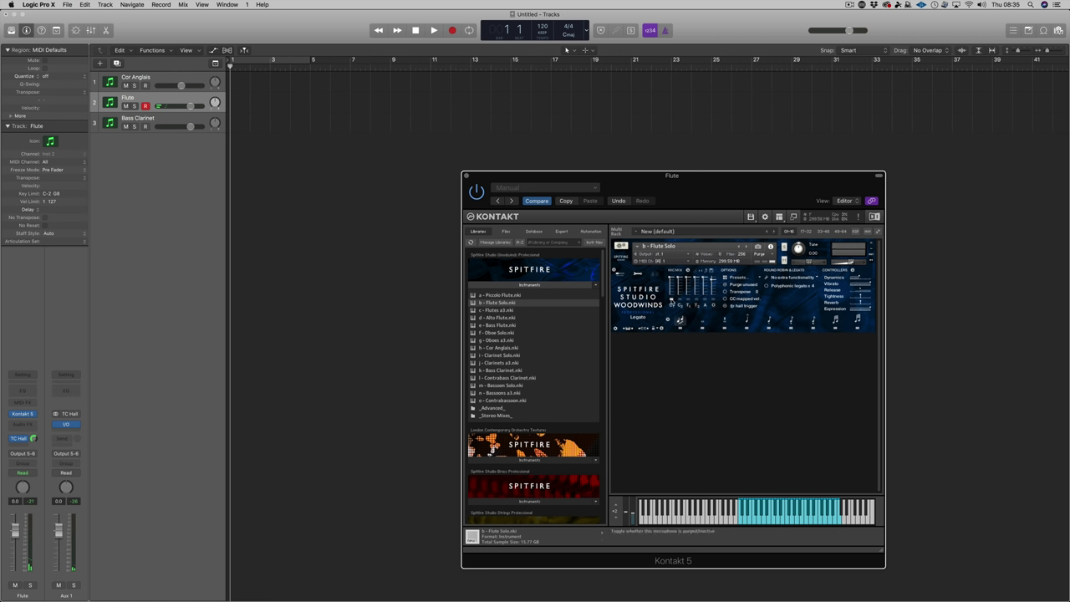
Enable an extra microphone position in the 'b - Flute Solo' mic mixer
click(687, 301)
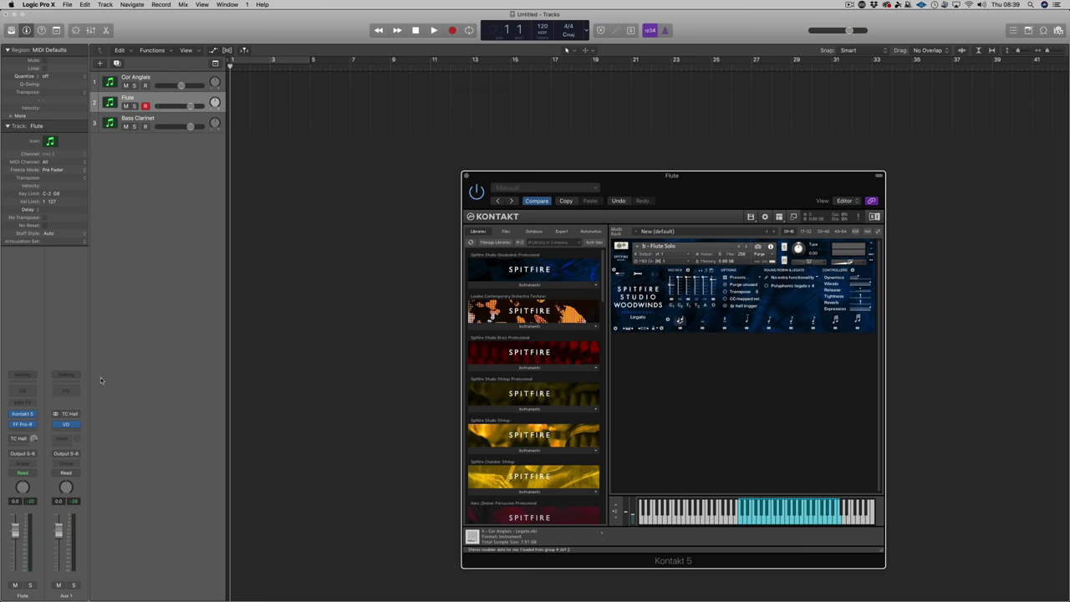
Cut the Flute's Pro-R space from 8.00 s to 4.68 s, then insert a stereo Soundtoys EchoBoy
click(23, 424)
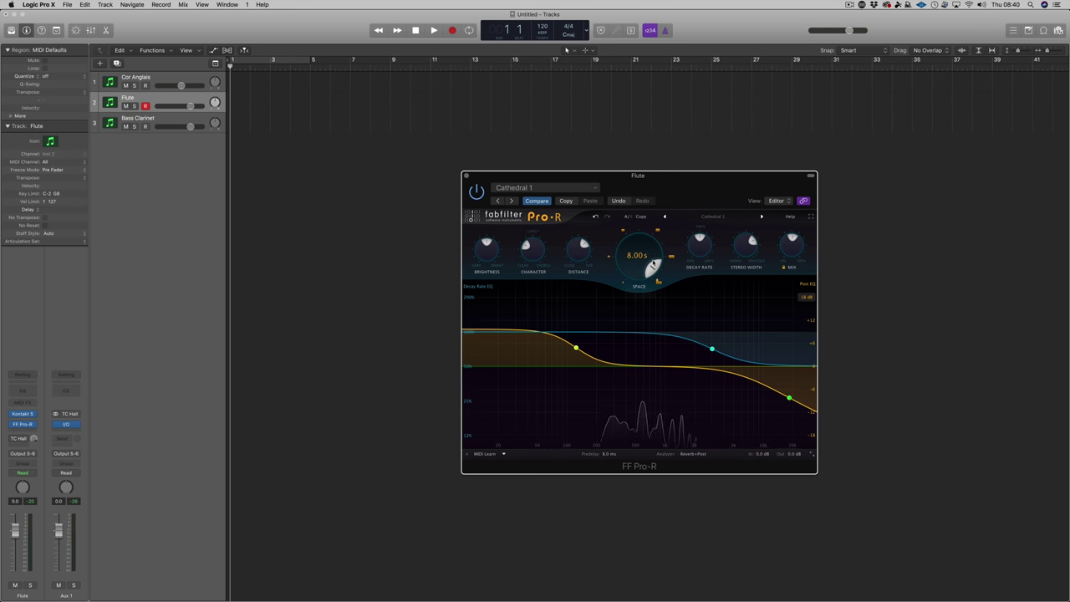
drag(652, 267, 464, 312)
click(23, 424)
mouse_move(25, 570)
mouse_move(109, 572)
mouse_move(182, 484)
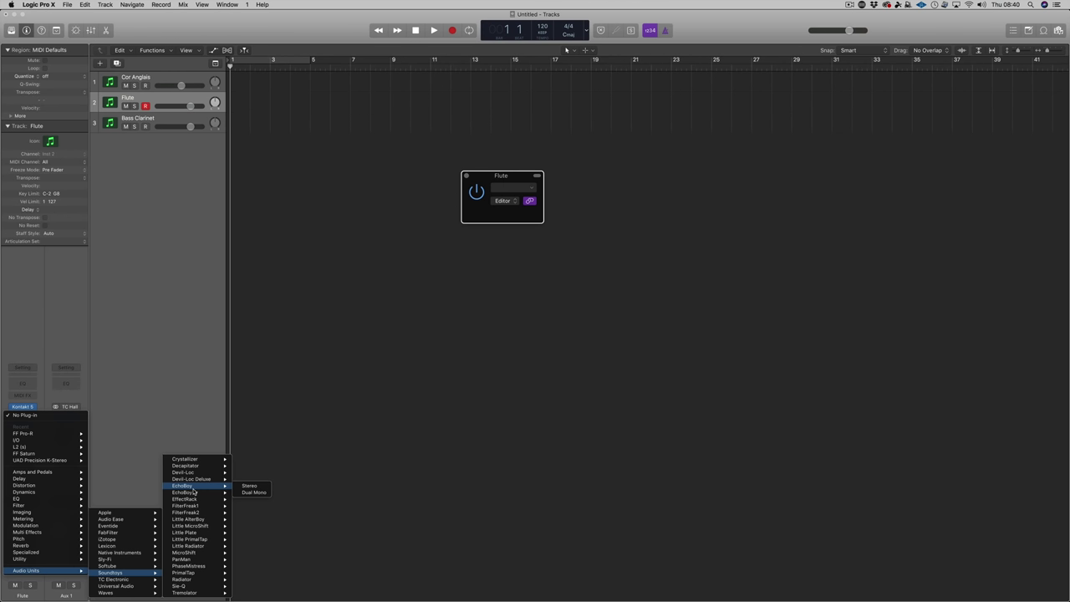
click(246, 485)
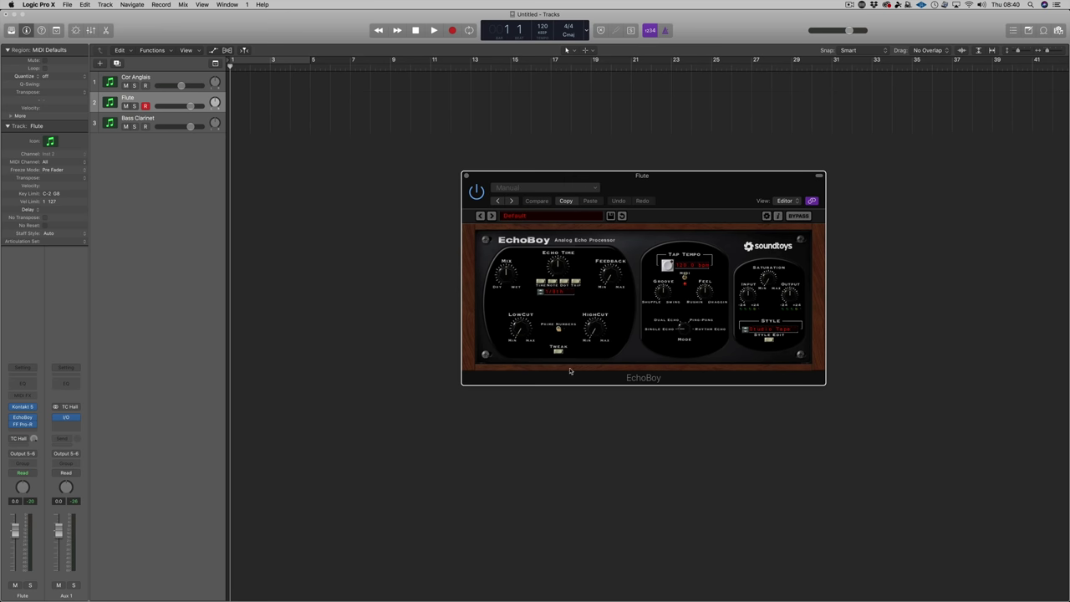
Load the 01 Classics > Dual Revox Delays preset in the Flute's EchoBoy
click(543, 226)
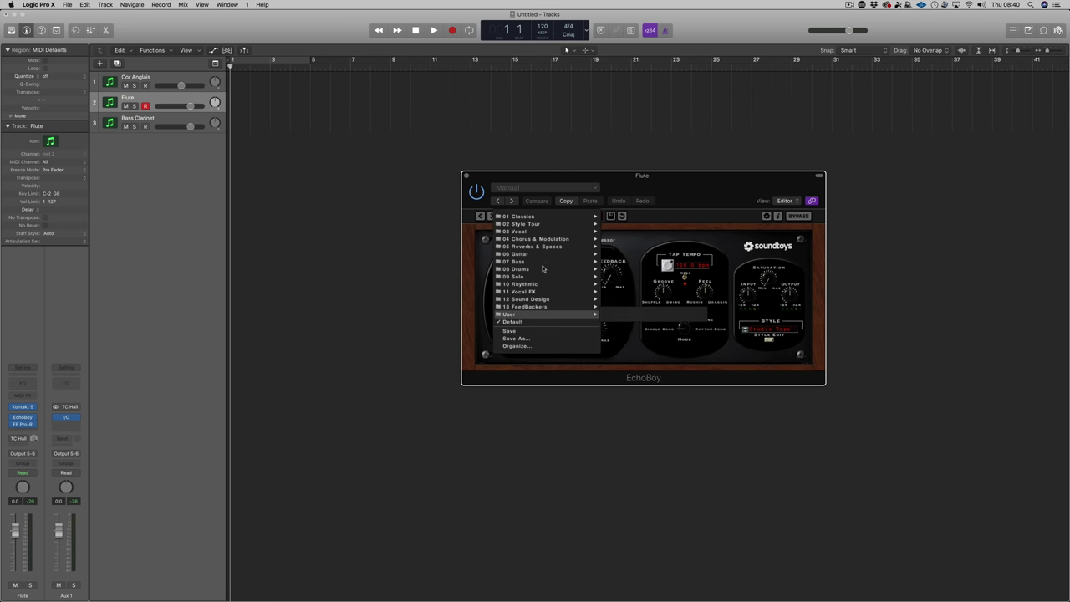
mouse_move(536, 239)
mouse_move(541, 219)
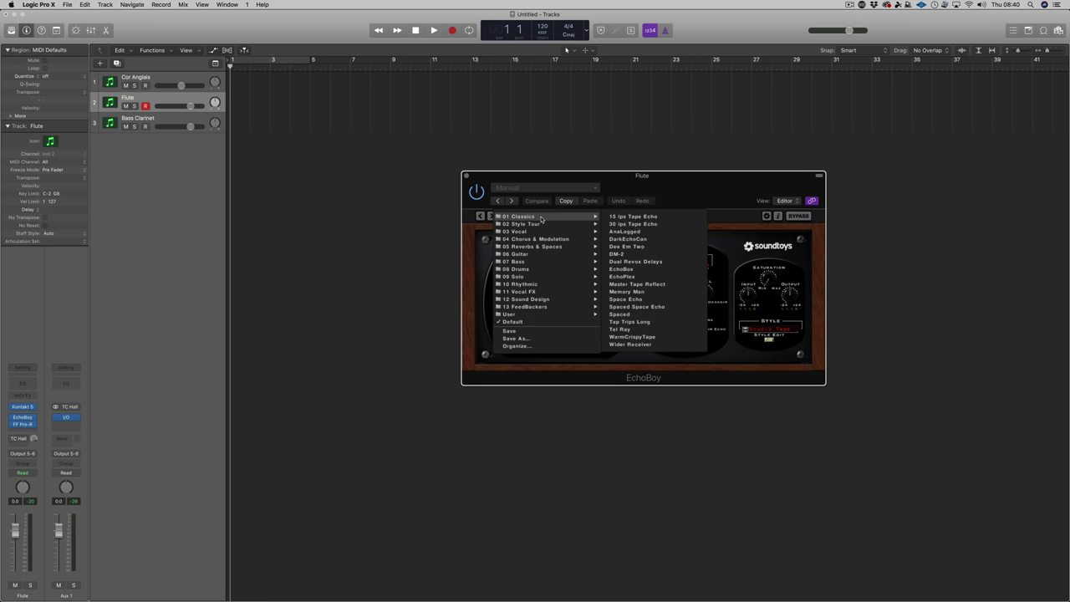
click(635, 262)
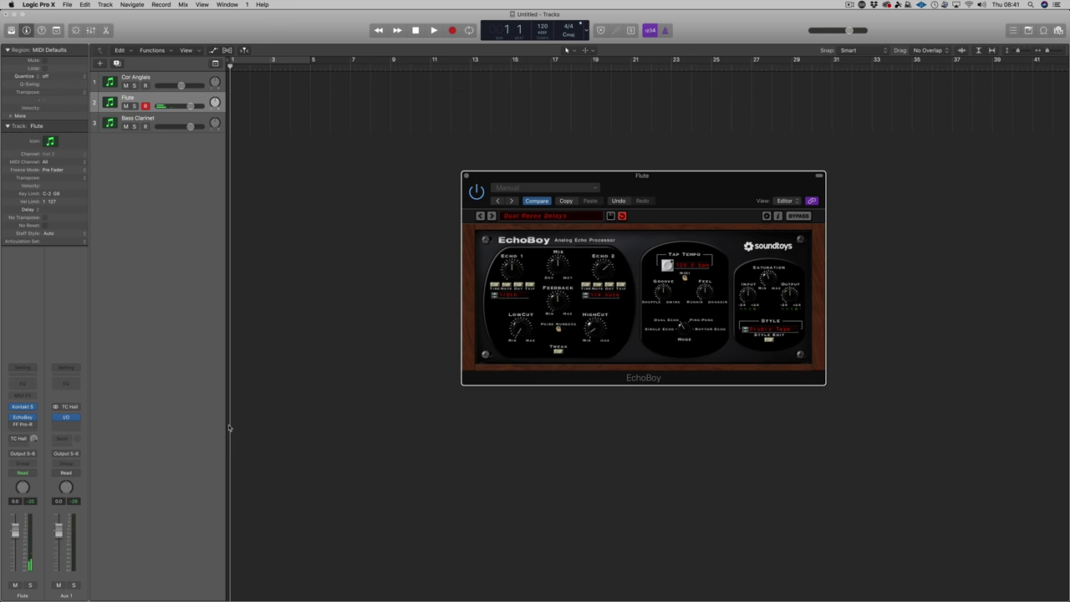
Move the EchoBoy insert below FF Pro-R on the Flute channel strip
click(33, 438)
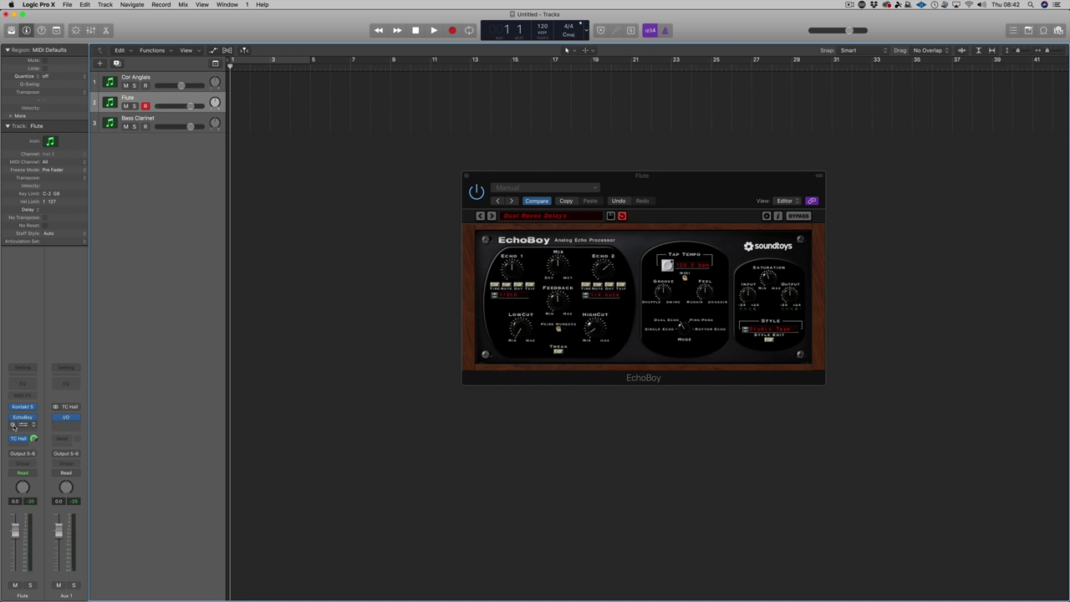
drag(17, 432, 26, 429)
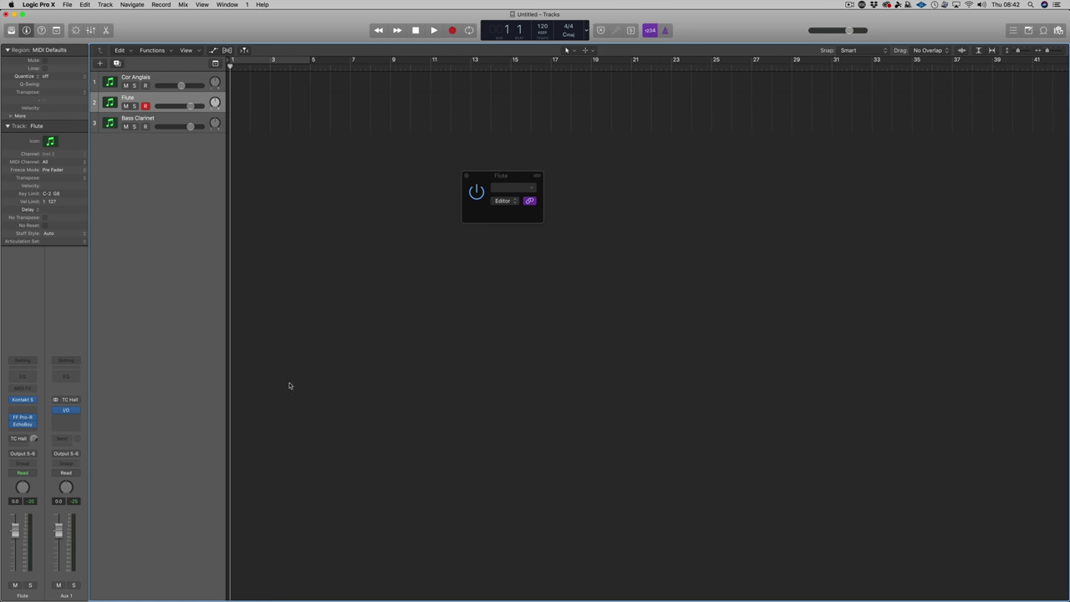
Open the Flute channel's Kontakt 5 window with the Spitfire Studio Woodwinds flute
click(22, 423)
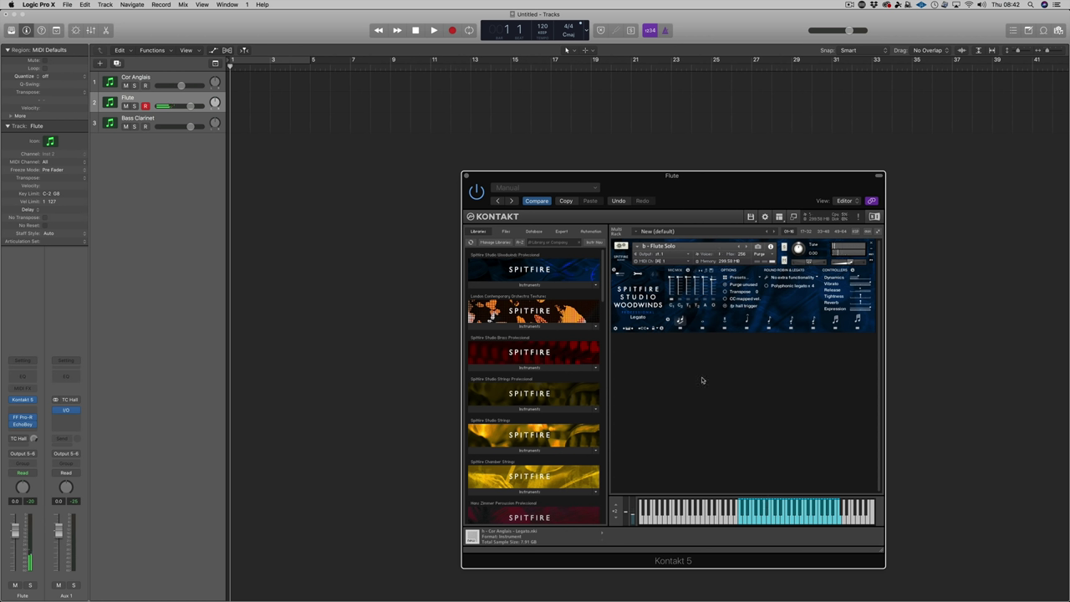
Move the EchoBoy insert above FF Pro-R in the Flute's audio FX slots
mouse_move(23, 423)
drag(22, 424, 51, 417)
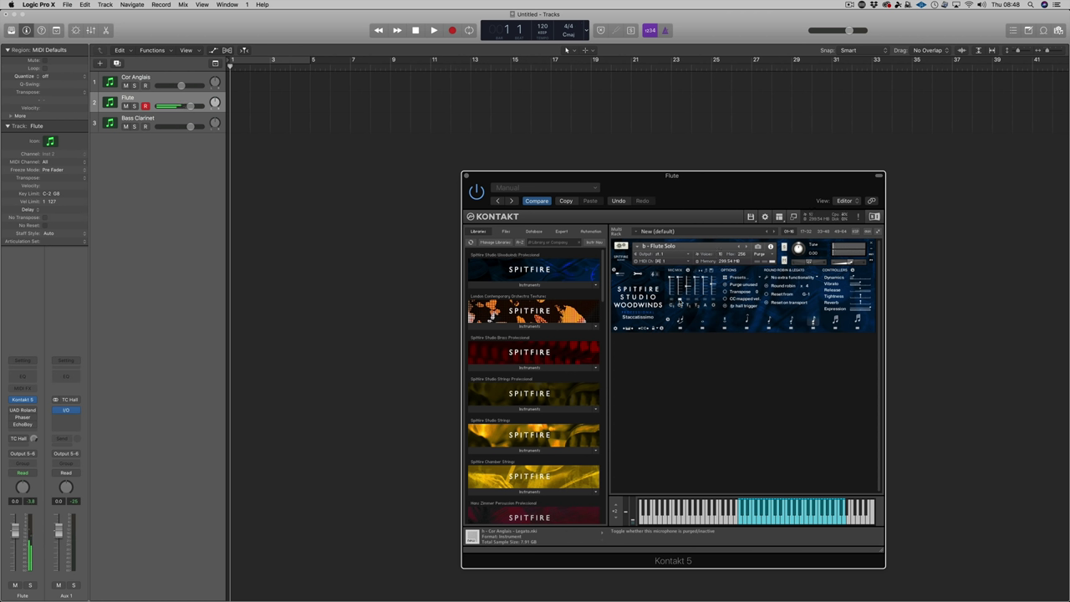
Raise one Flute Solo mic fader, then purge that microphone's samples to free memory
drag(688, 290, 692, 279)
click(696, 303)
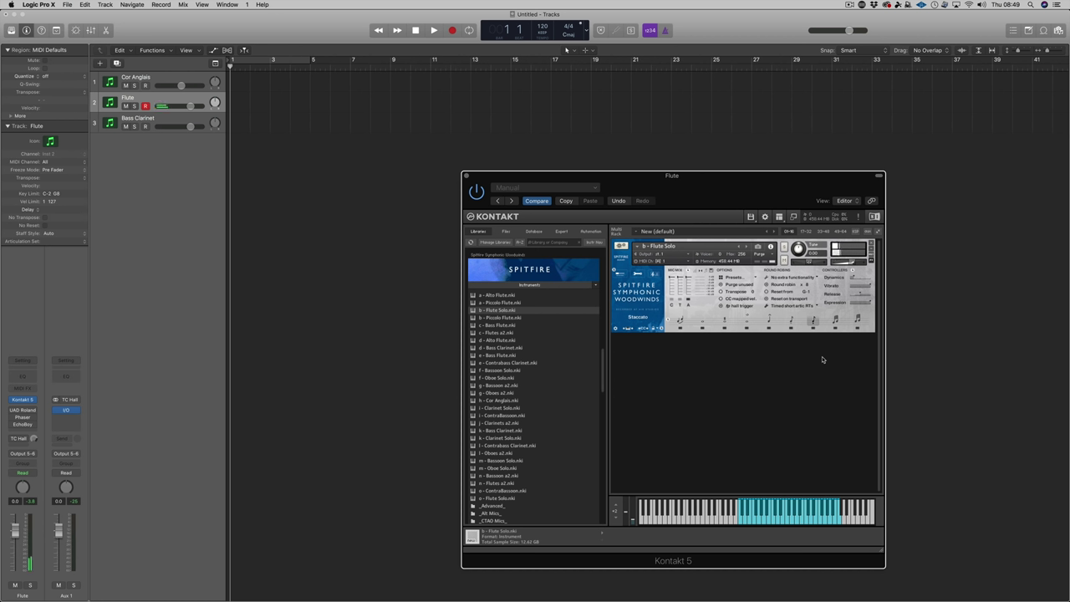
Purge and then reload one microphone's samples in the Flute Solo Kontakt patch
click(678, 299)
click(672, 301)
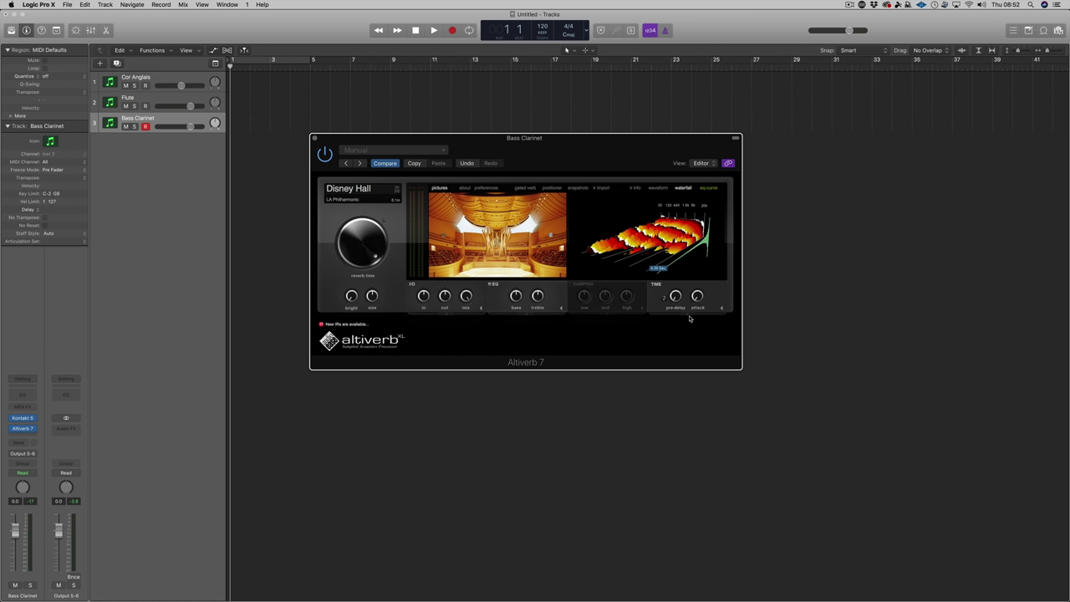
Mute the Disney Hall reverb tail, keeping early reflections, and show Altiverb's speaker positioner
mouse_move(689, 317)
click(656, 337)
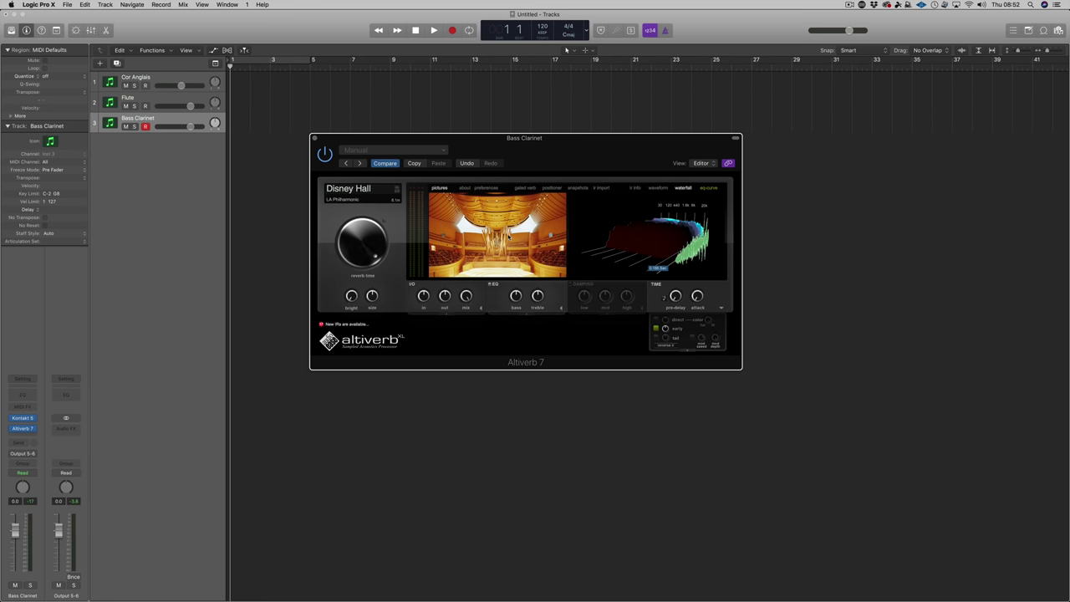
click(22, 418)
click(23, 428)
click(553, 189)
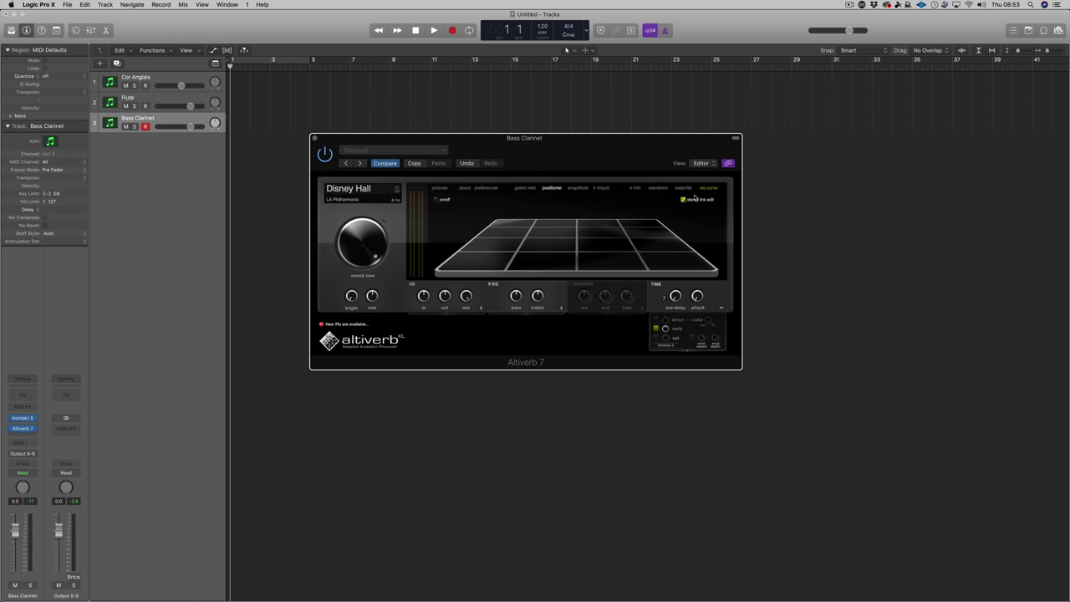
Turn on the positioner and drag the speakers wider and toward the rear of the hall
click(436, 201)
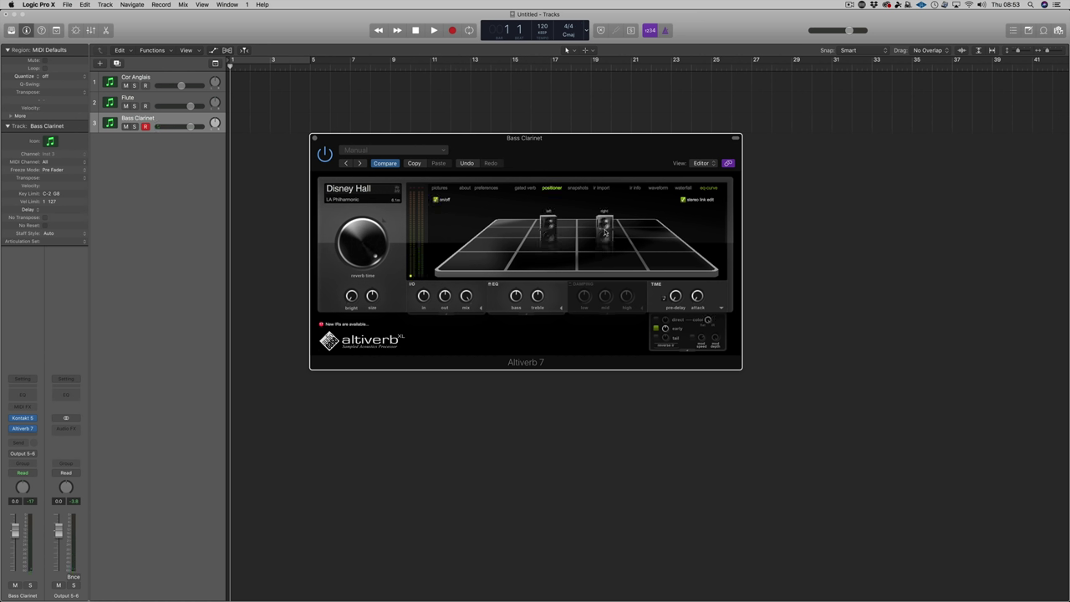
drag(603, 233, 644, 250)
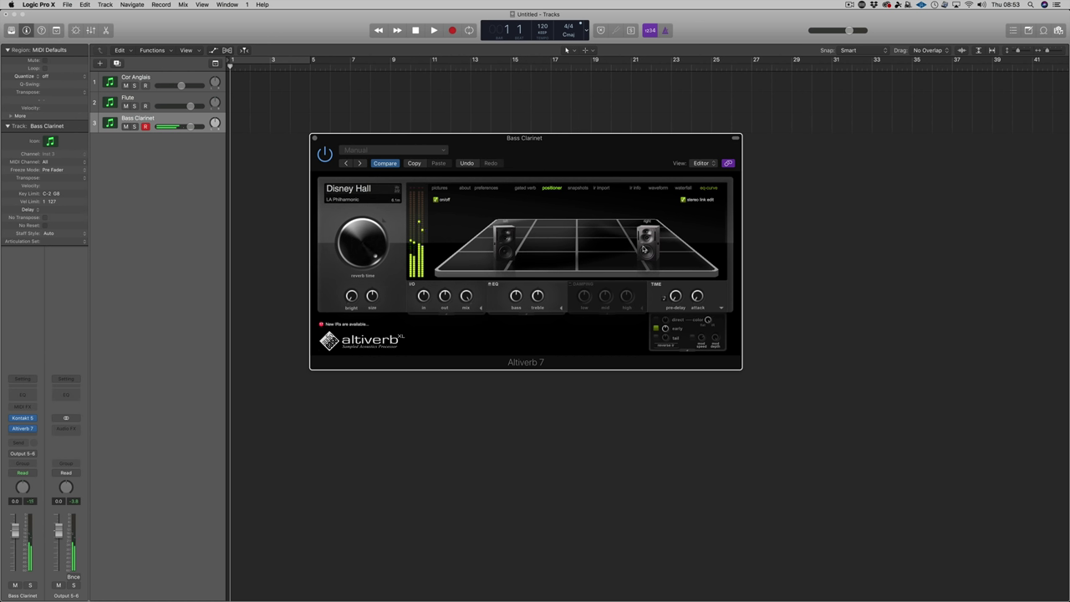
drag(644, 249, 606, 199)
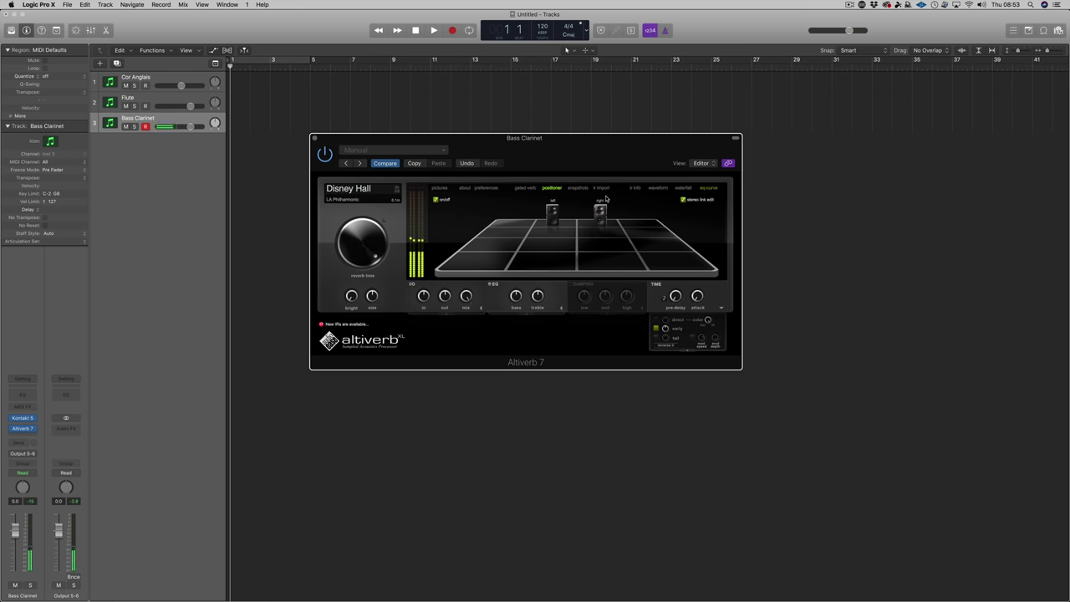
Turn off stereo link editing, try new speaker positions, then reset both speakers to default
click(683, 199)
drag(602, 214, 642, 225)
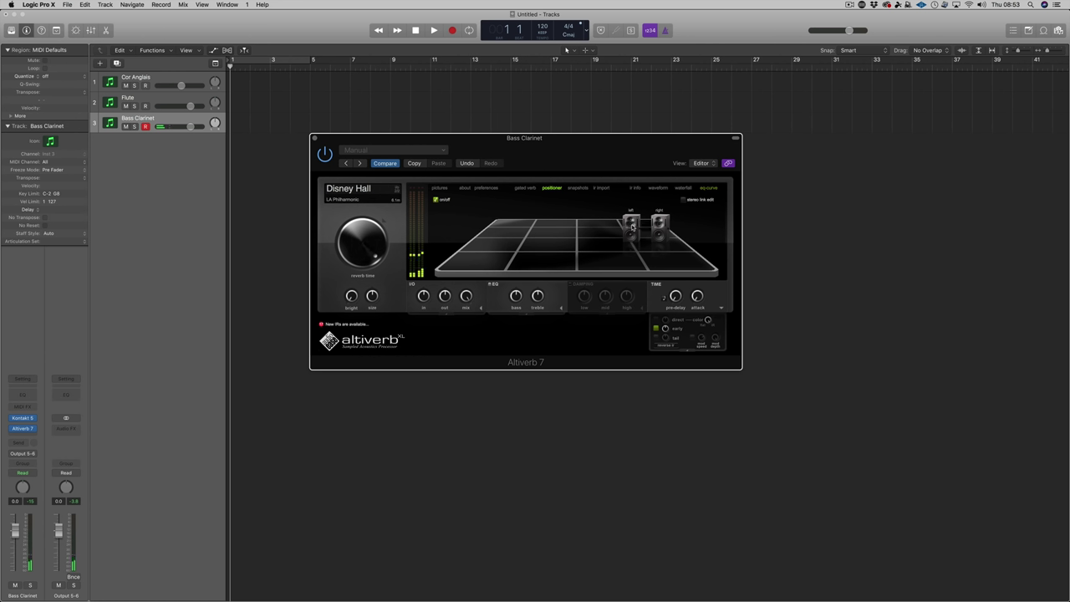
drag(631, 226, 665, 267)
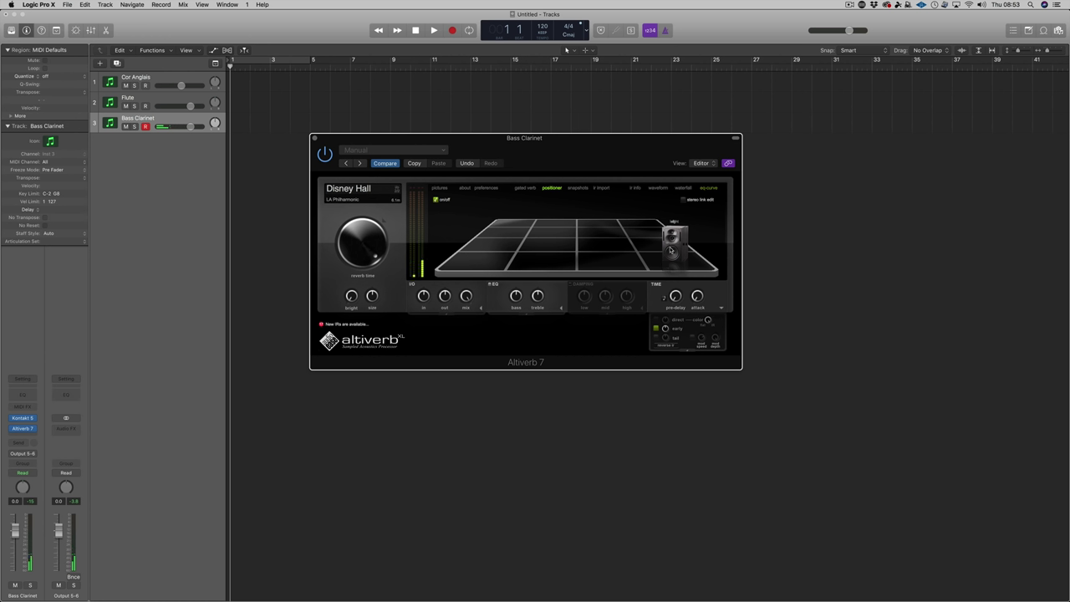
alt+click(661, 244)
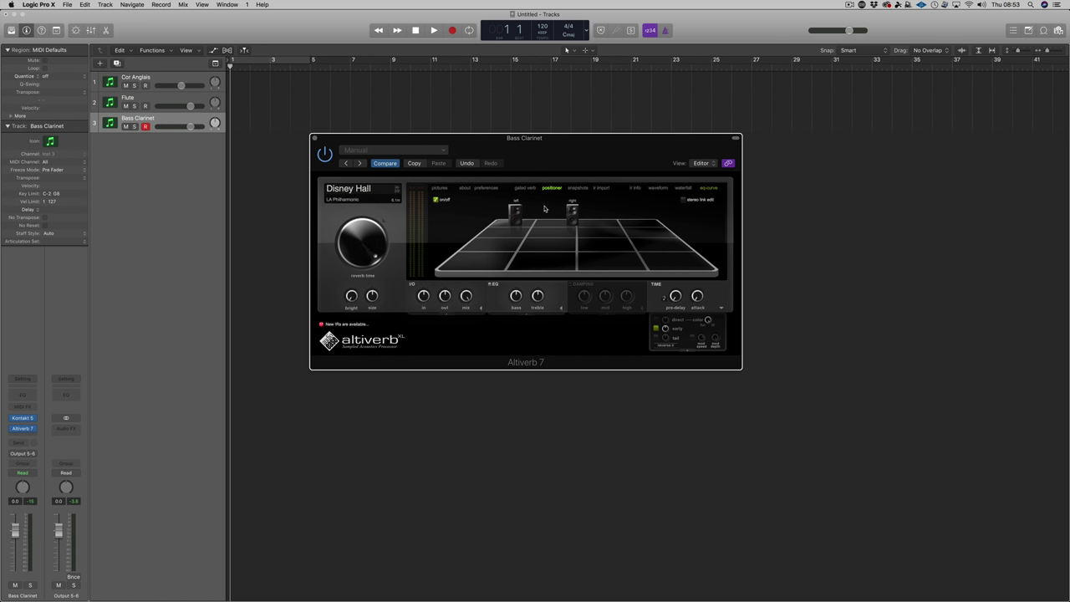